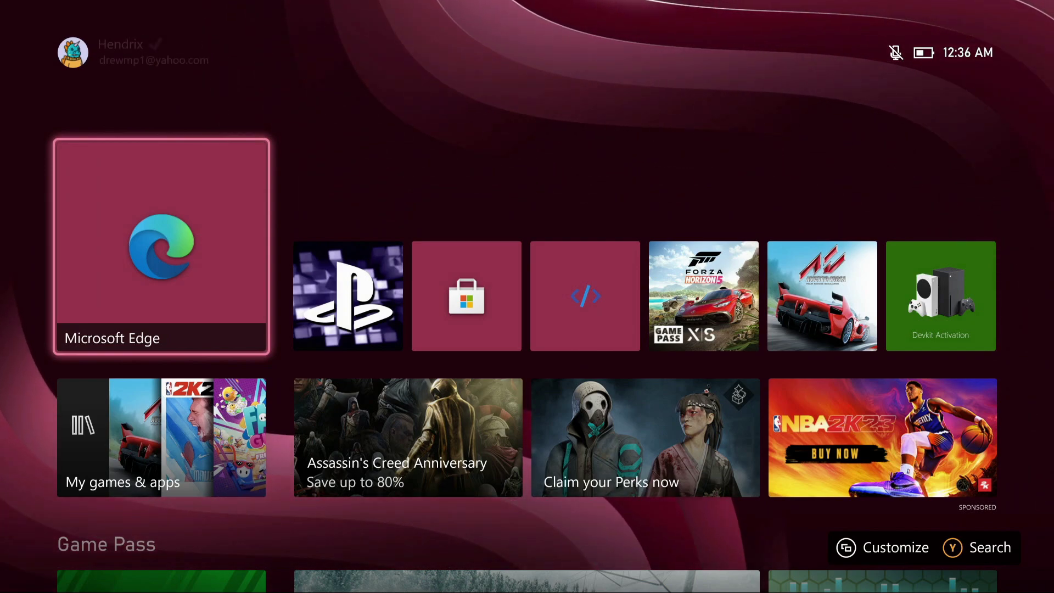
- Launch Gamr13's AppStore through its download link on gamr13.github.io and install XBSX2 - SERIES X|S from the emulators
key(Return)
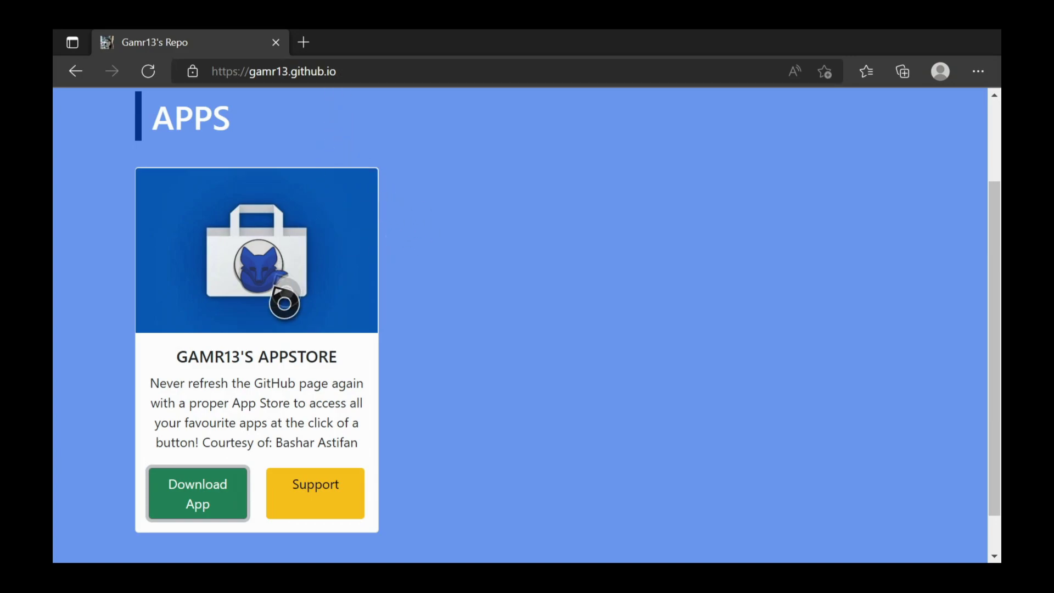
click(211, 499)
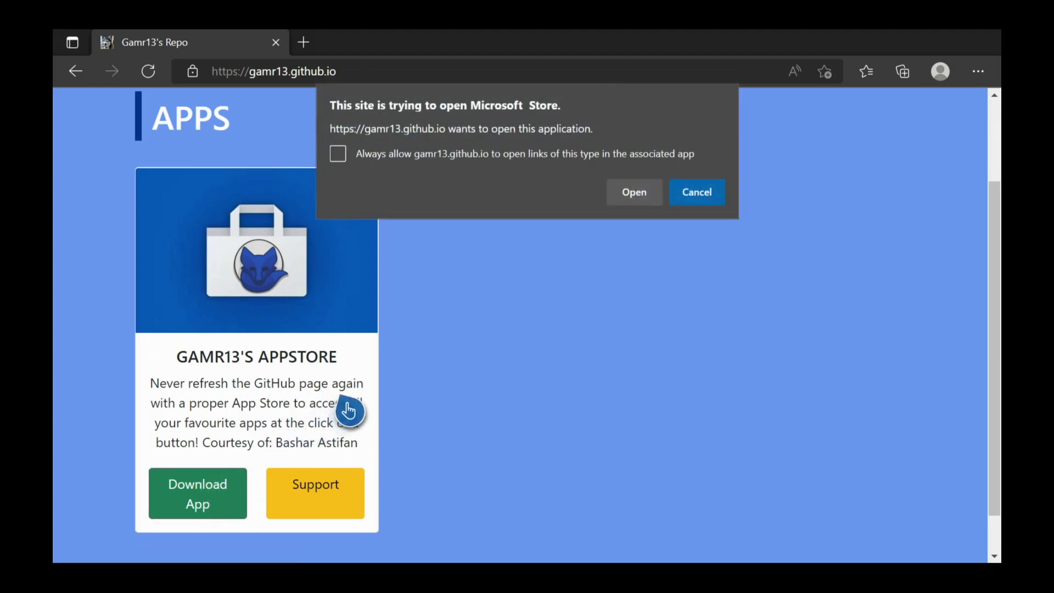
click(637, 194)
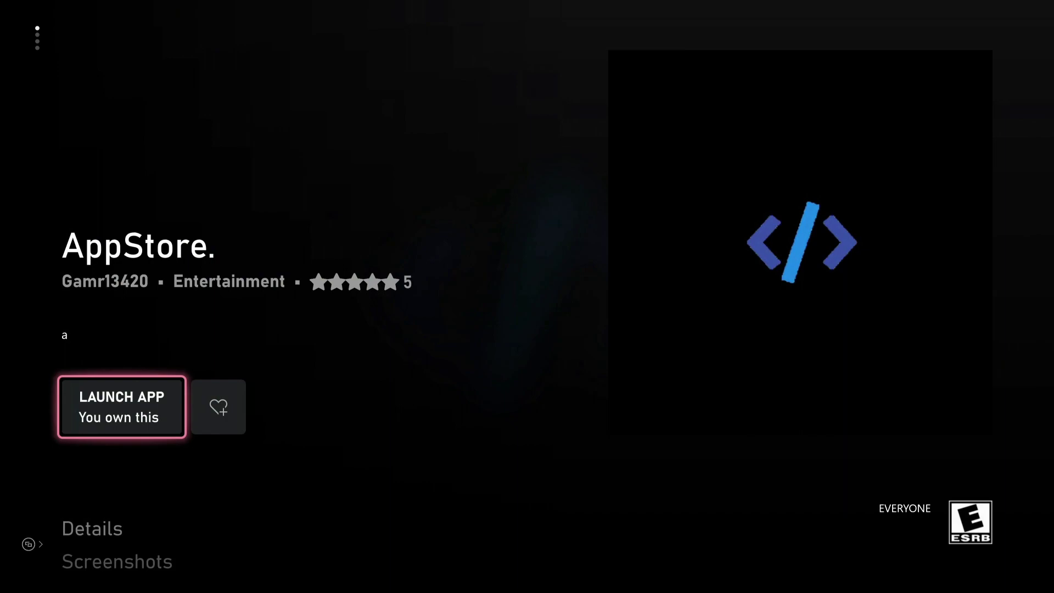
key(Return)
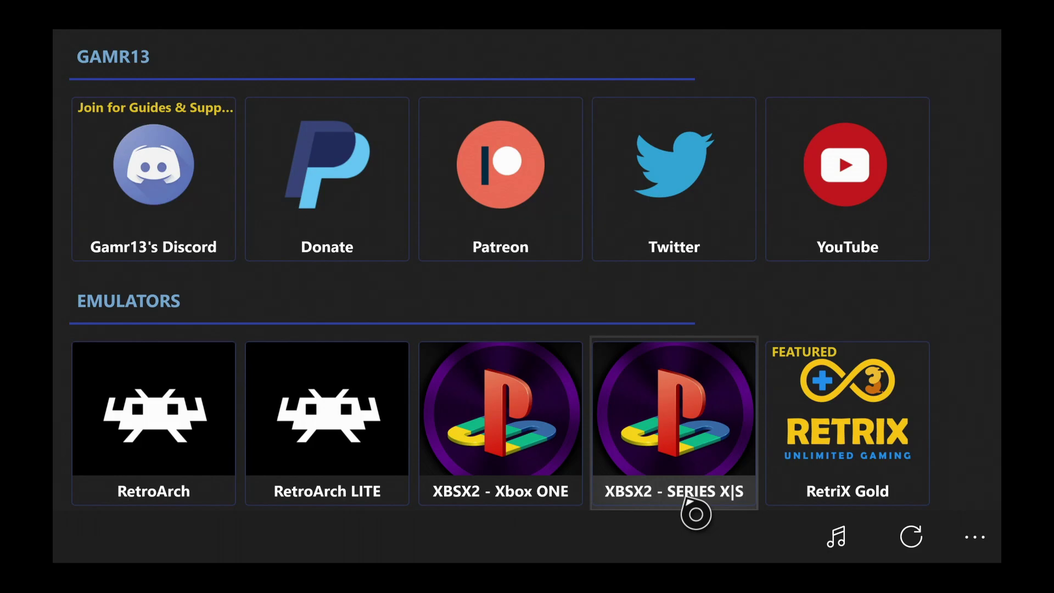
right_click(695, 486)
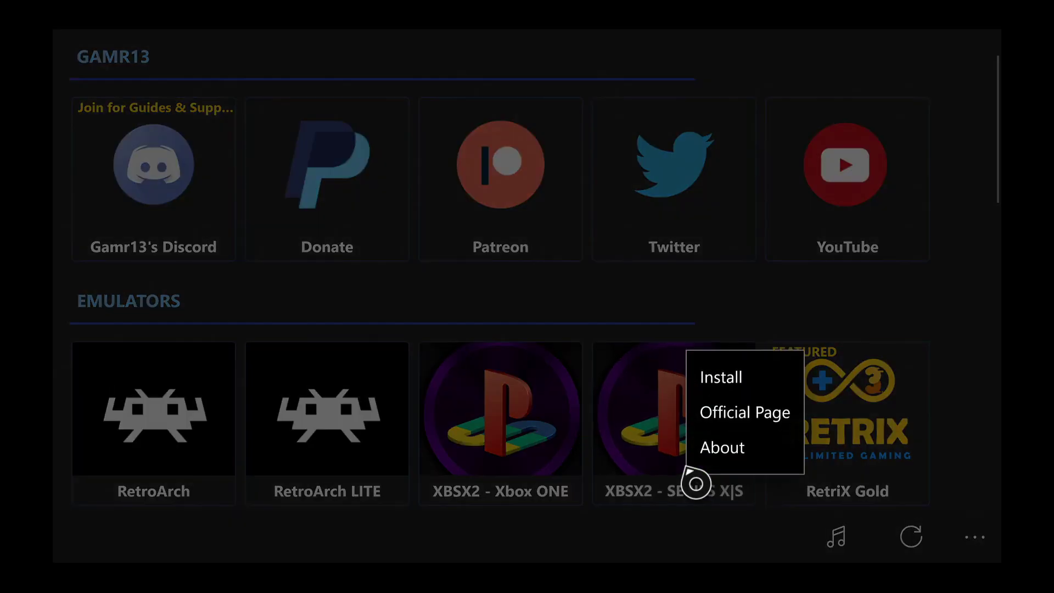
click(734, 374)
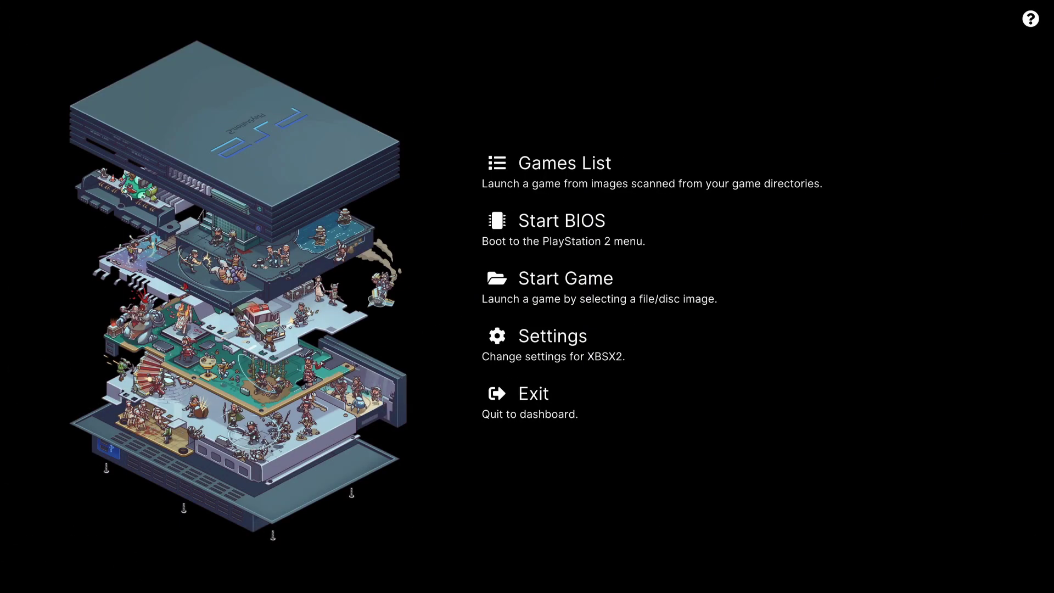
- Exit XBSX2 and return to the dashboard
key(Down)
key(Down)
key(Down)
key(Down)
key(Down)
key(Return)
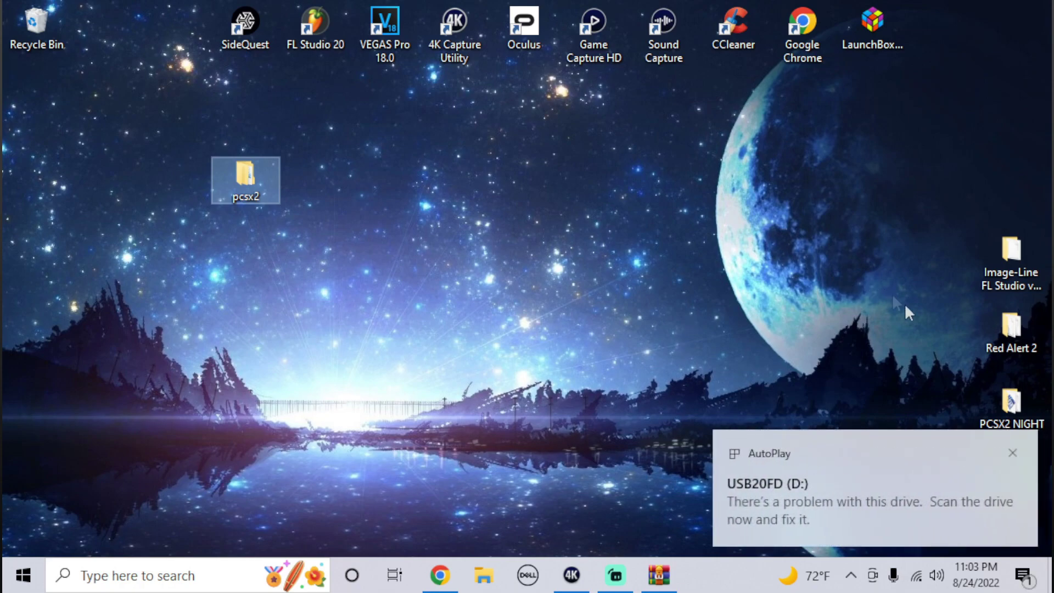
- On the PC, open the USB20FD (D:) drive in File Explorer without scanning it for problems
click(798, 494)
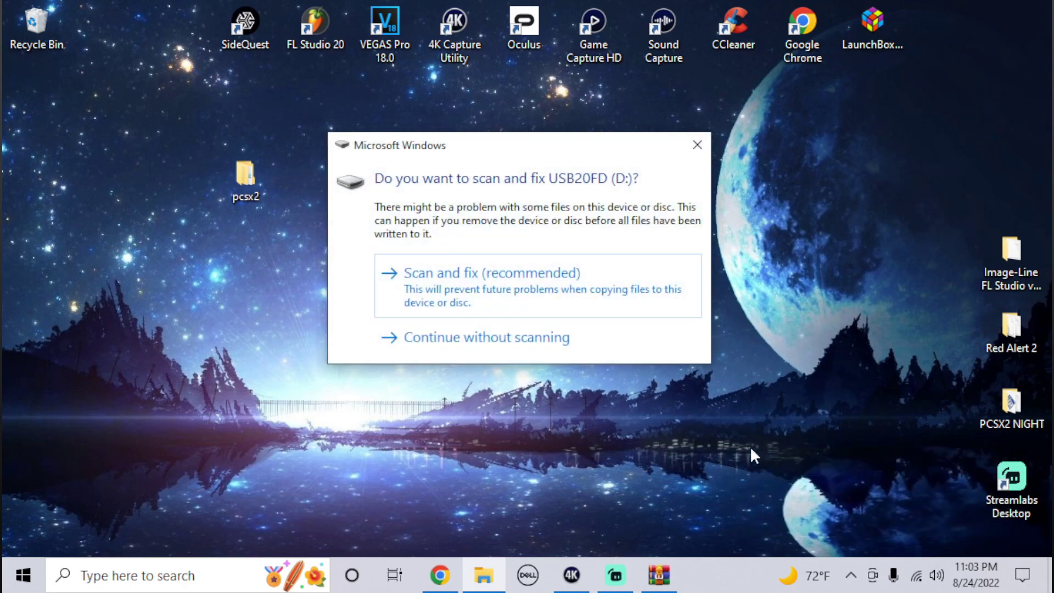
click(569, 343)
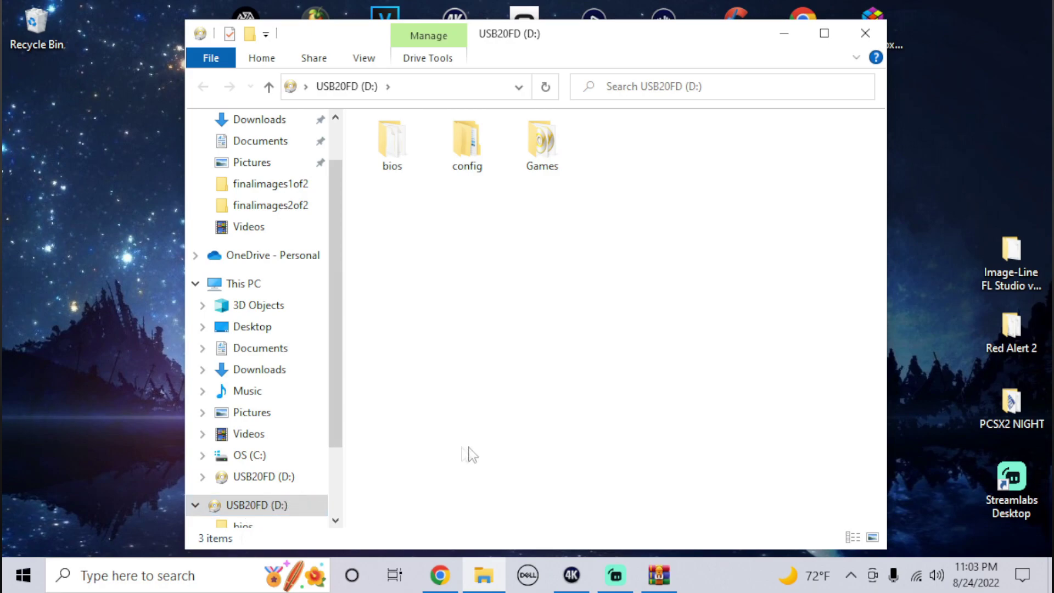
click(265, 477)
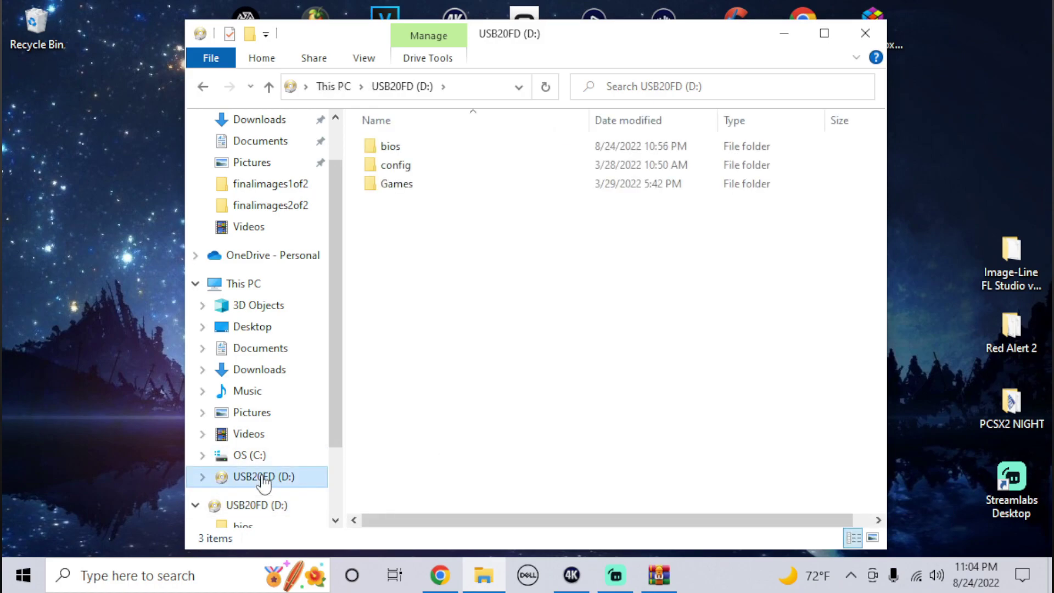
- Choose NTFS as the file system in the format settings of USB20FD (D:), and close them without formatting
right_click(264, 478)
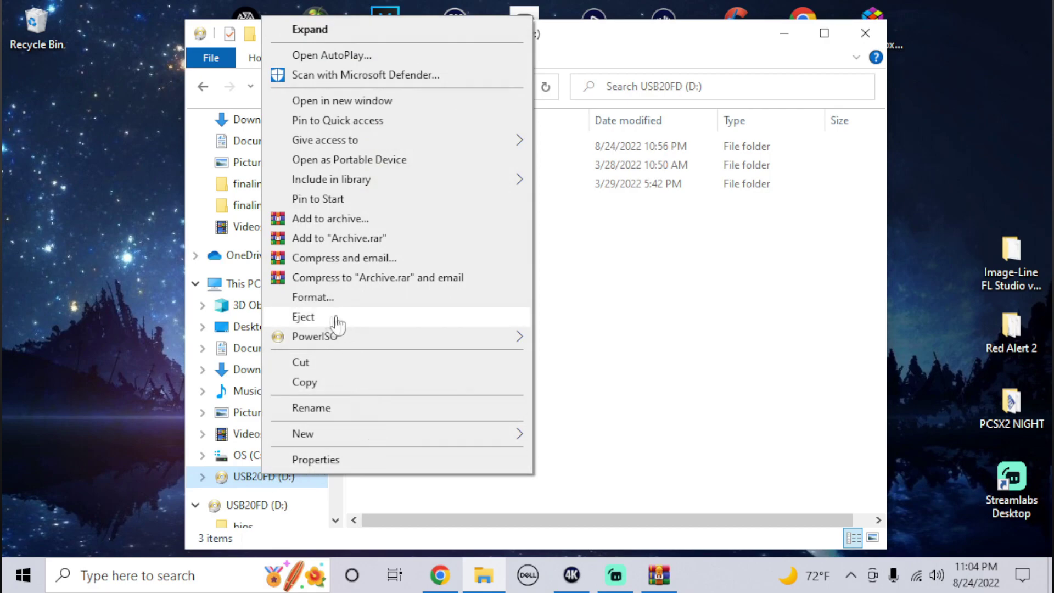
click(327, 301)
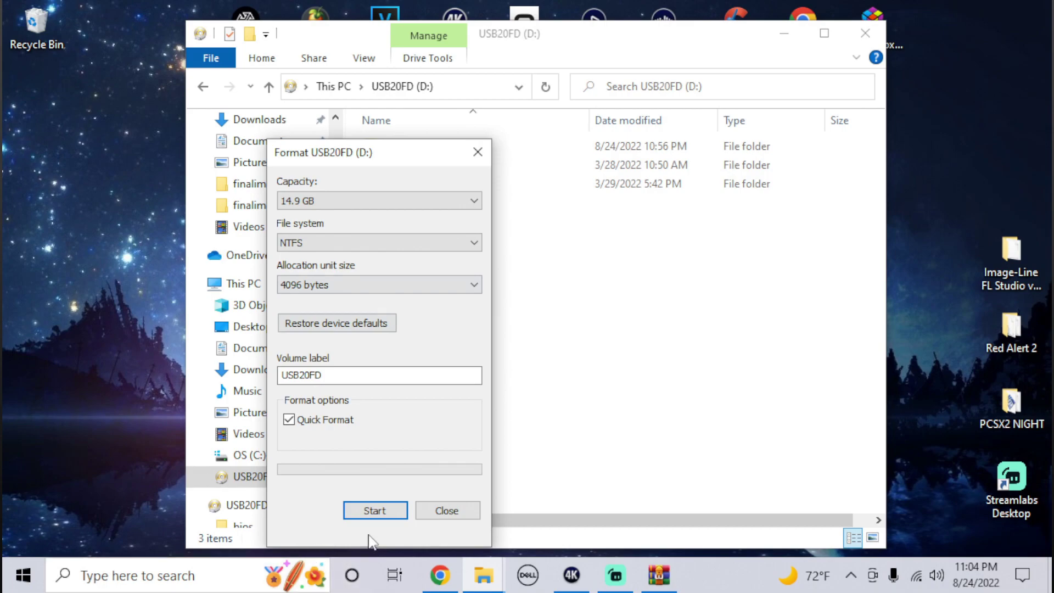
click(353, 242)
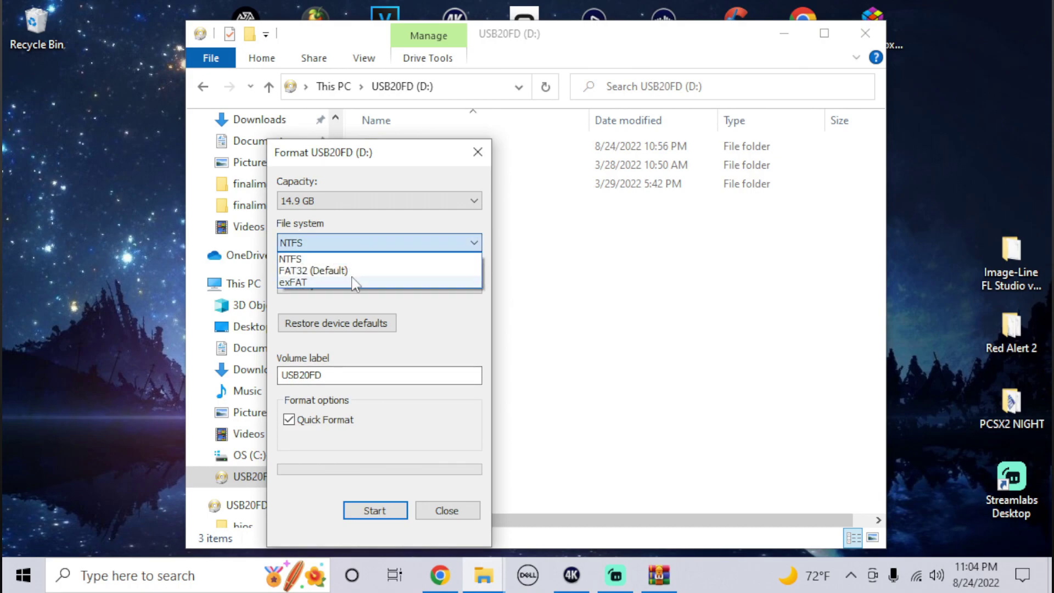
click(303, 258)
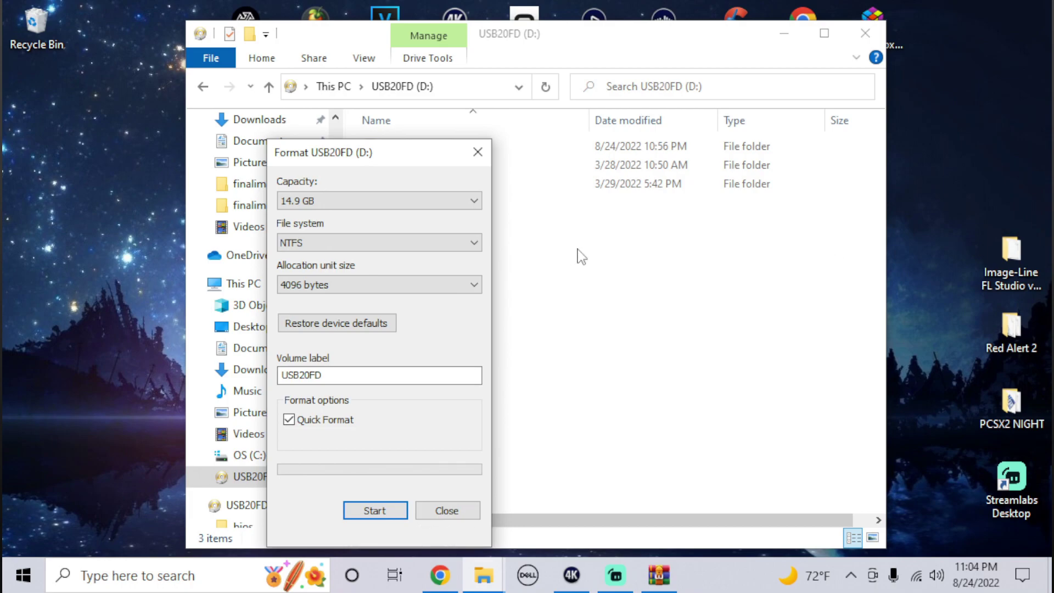
click(449, 512)
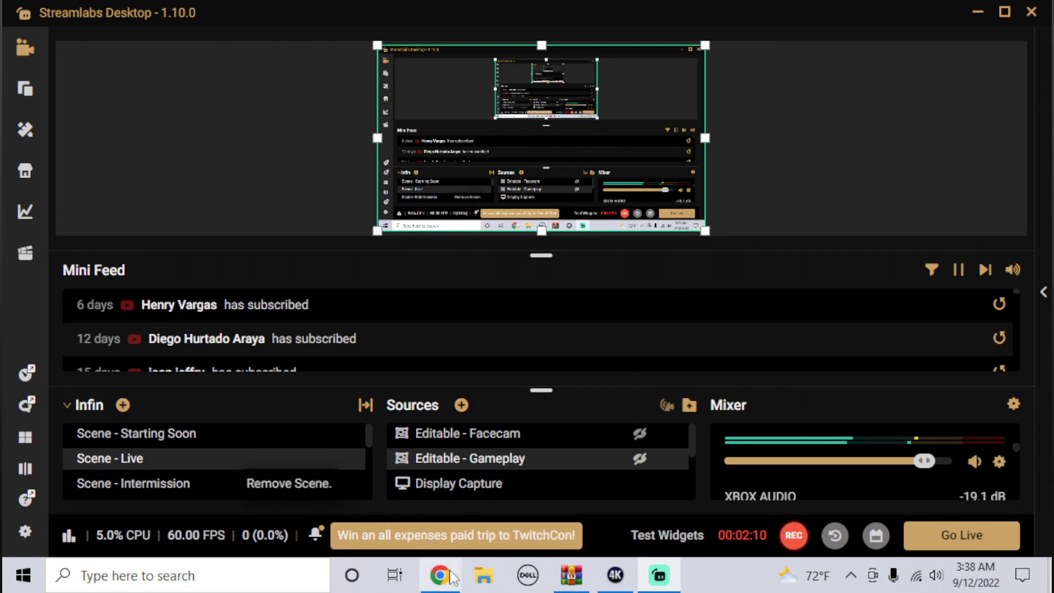
- Switch to Chrome, save the pcsx2.zip download to the desktop, and return to the desktop
click(452, 583)
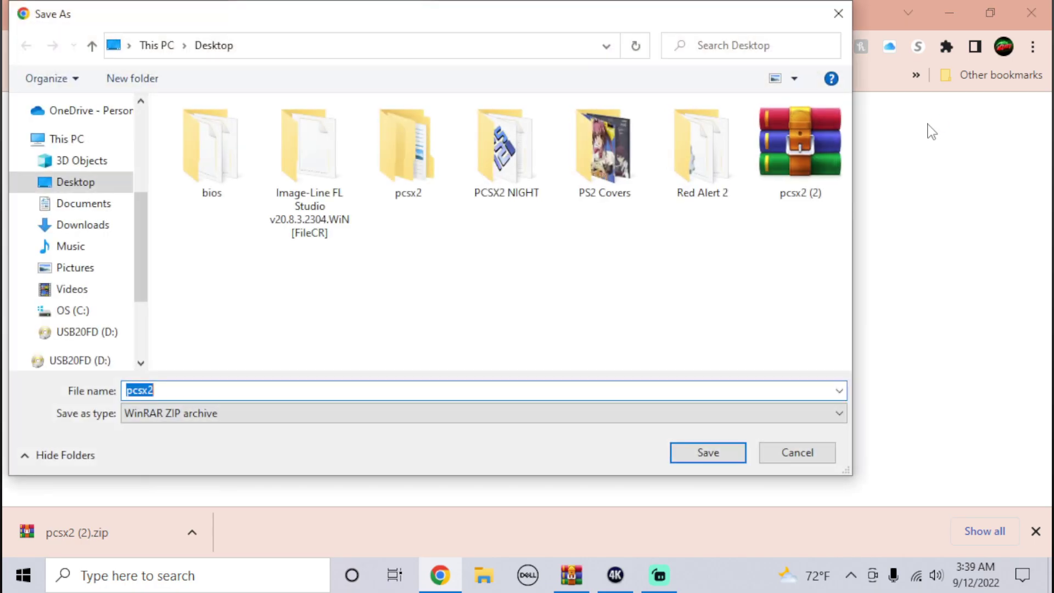
click(706, 454)
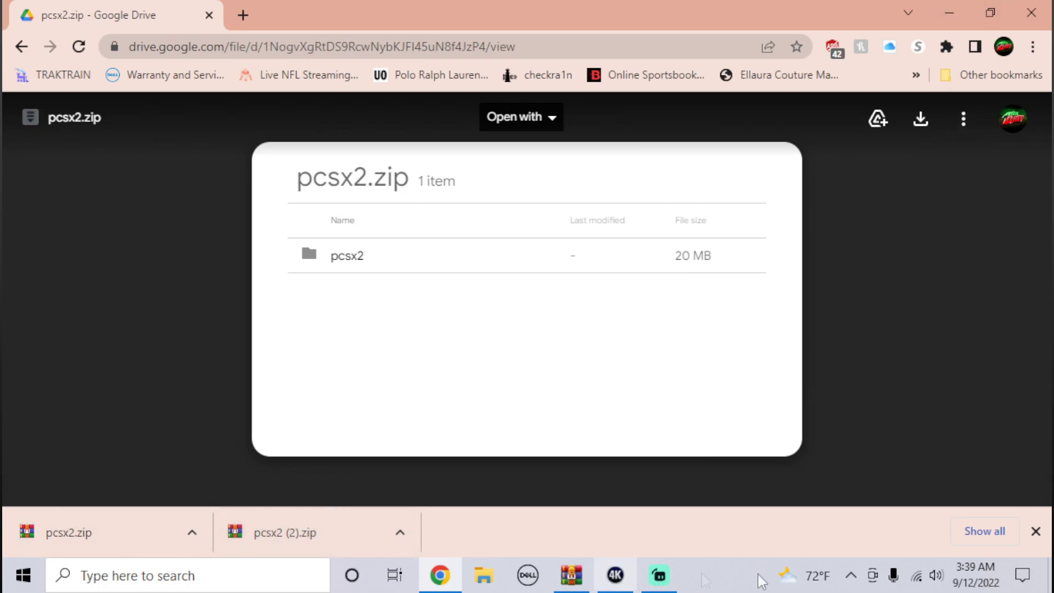
click(1052, 571)
- Extract the pcsx2 (2) archive to the Desktop with WinRAR and close the archive window
drag(377, 258, 310, 256)
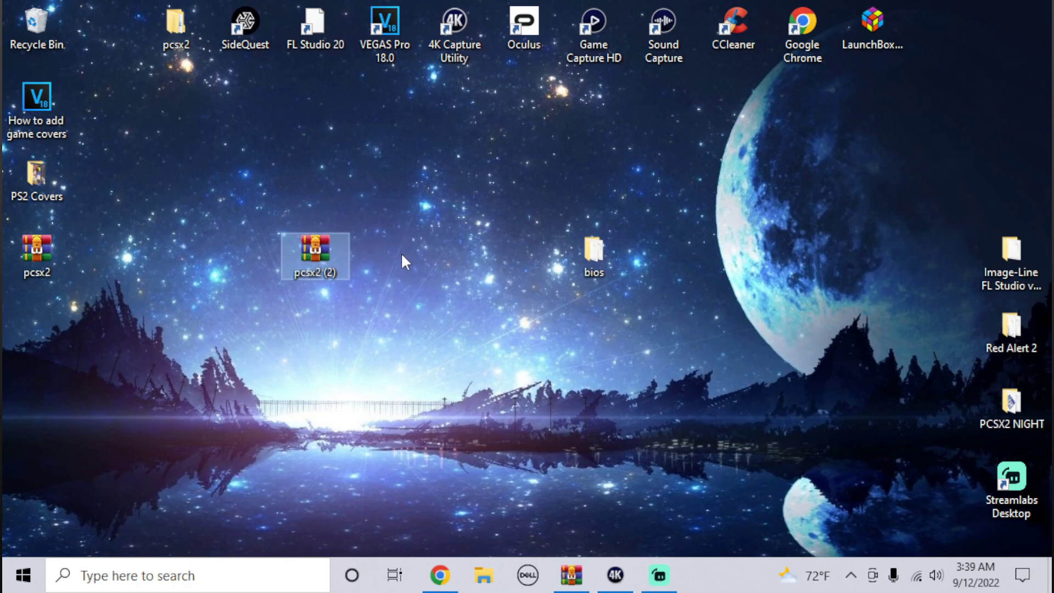
double_click(322, 259)
click(101, 123)
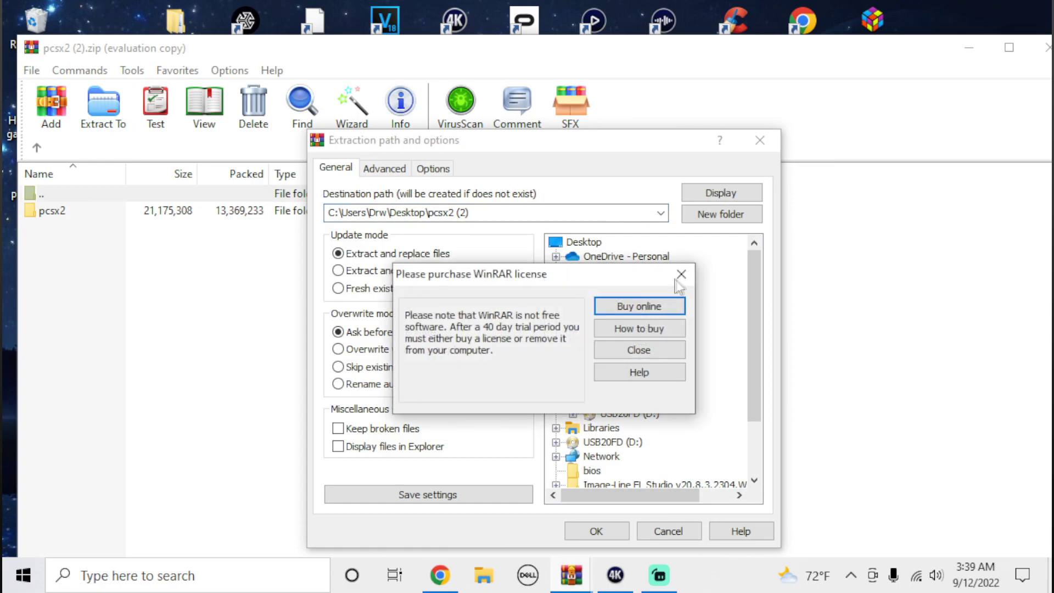
click(637, 348)
click(593, 245)
click(596, 531)
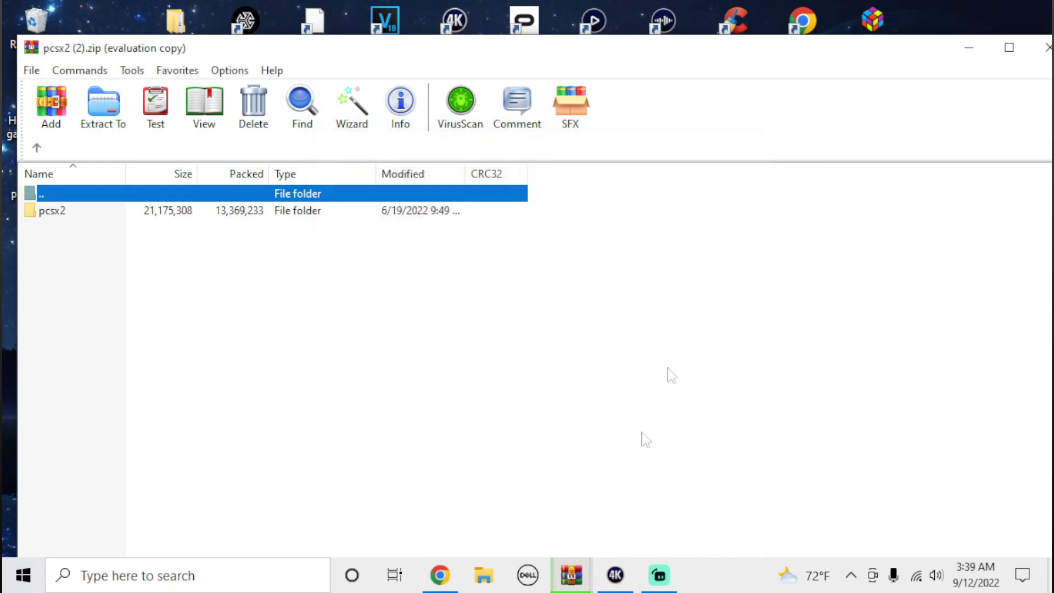
click(1044, 49)
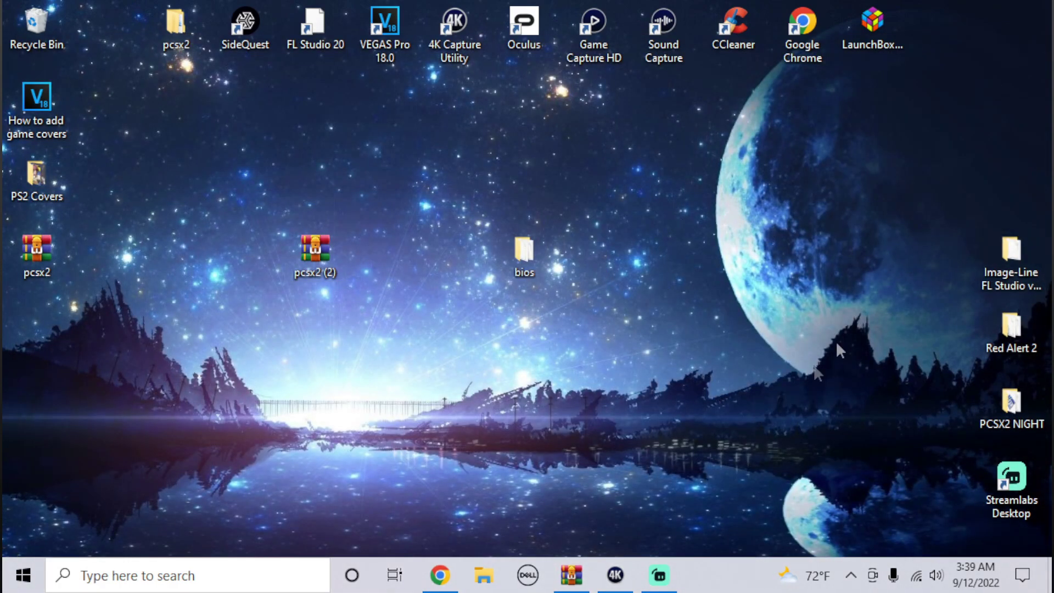
- Place the extracted pcsx2 folder in the middle of the desktop, open it and examine the files in its bios folder
drag(172, 48, 497, 418)
double_click(447, 418)
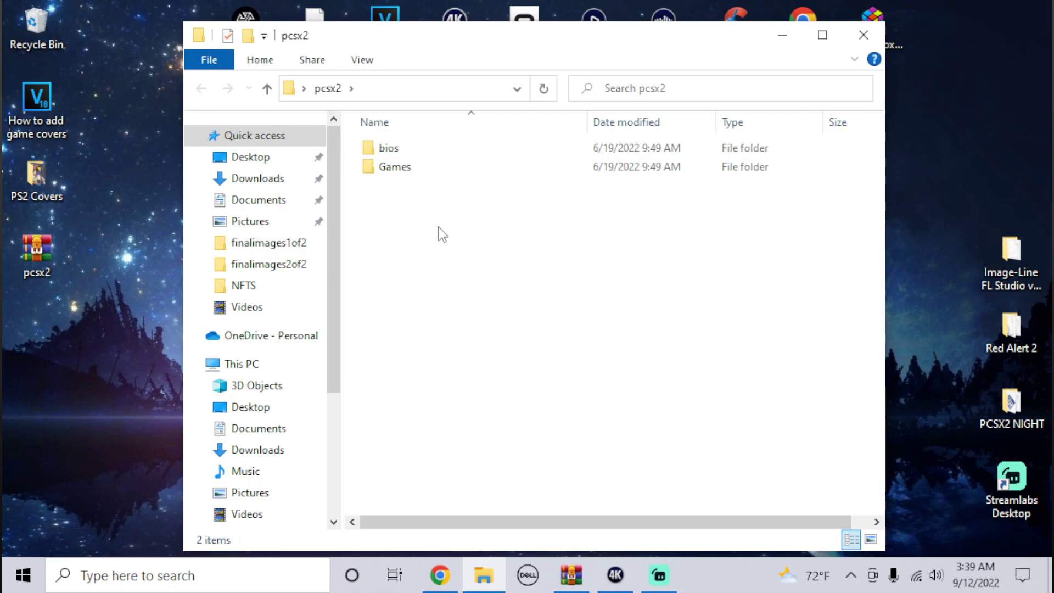
click(430, 152)
double_click(428, 148)
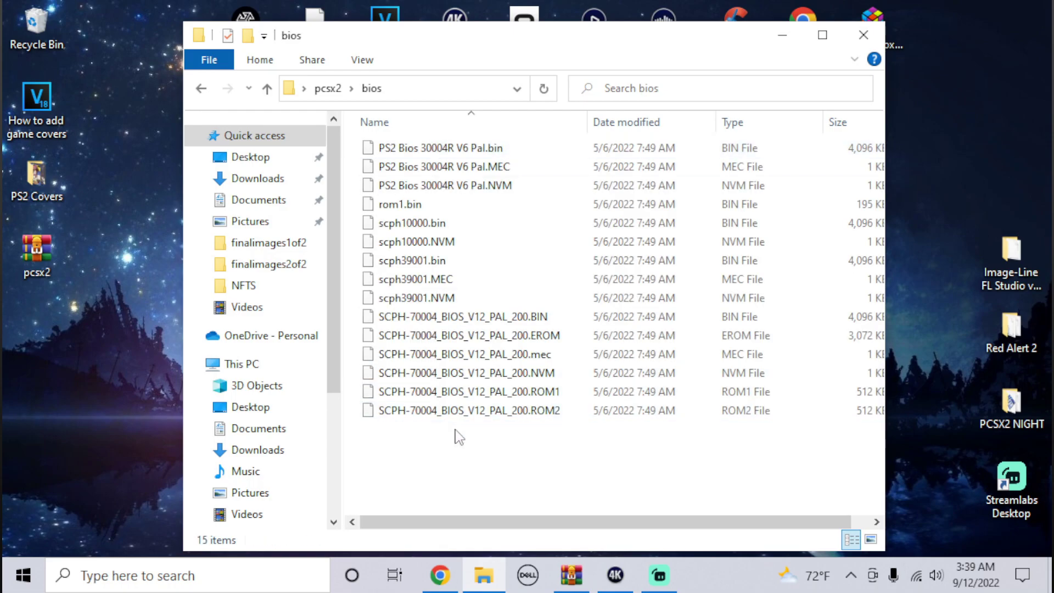
drag(460, 456, 467, 153)
click(506, 476)
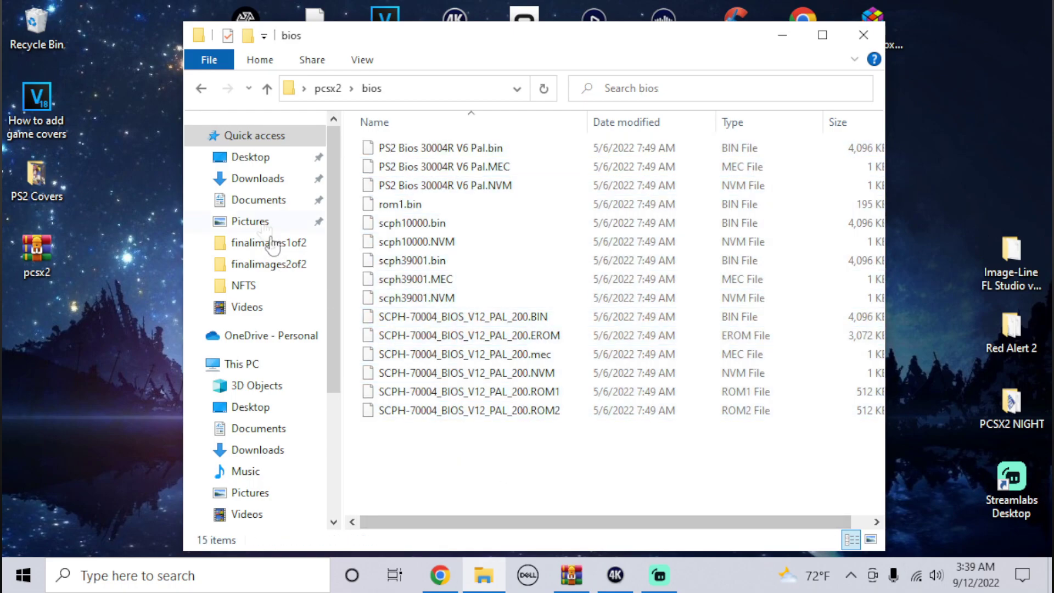
- Check the contents of the Games and bios folders, and return to the pcsx2 folder
click(201, 89)
double_click(483, 165)
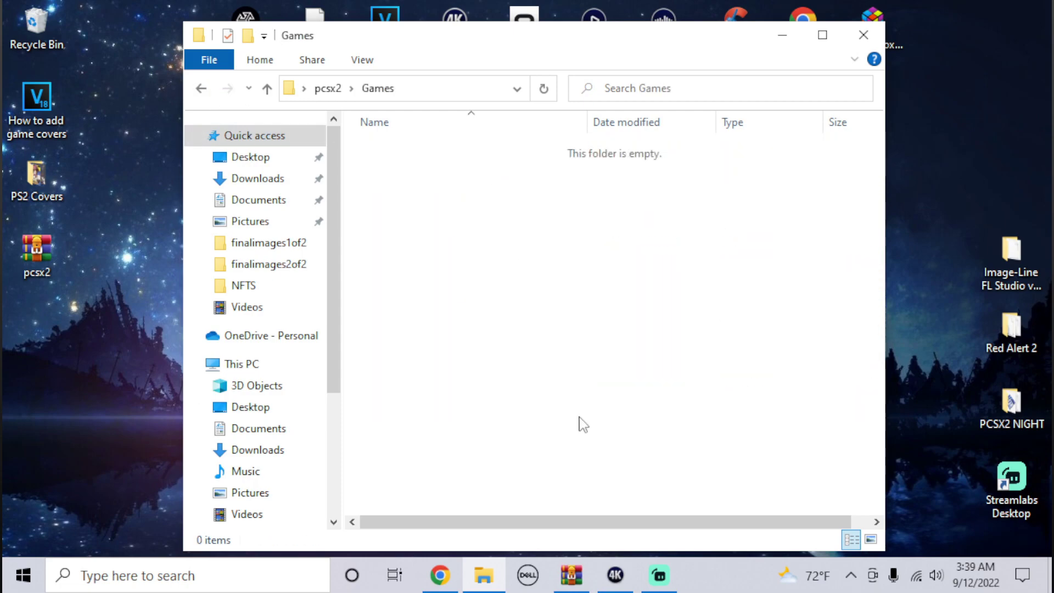
click(204, 90)
double_click(391, 147)
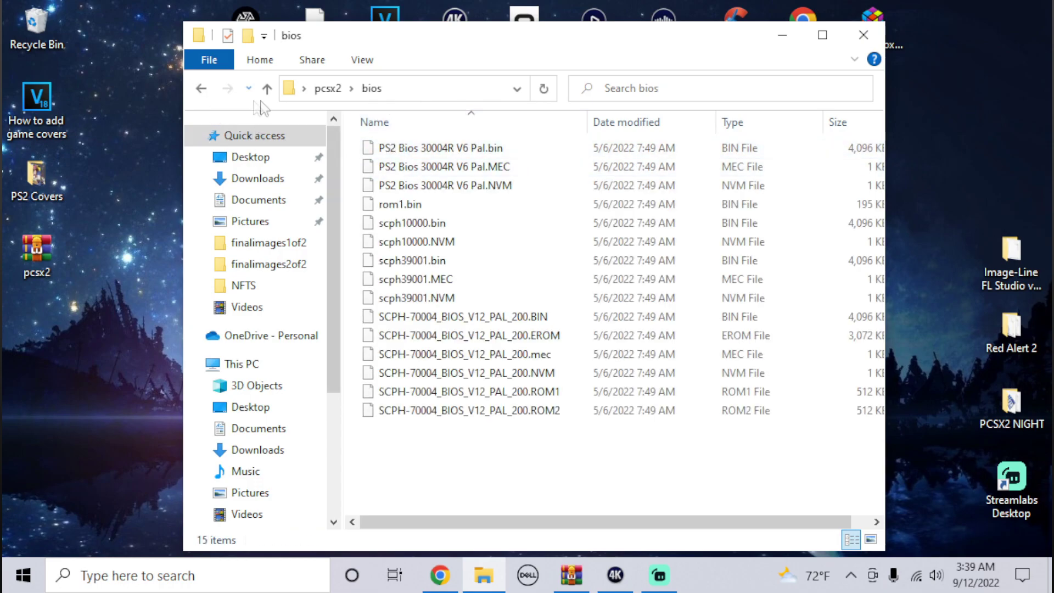
click(202, 89)
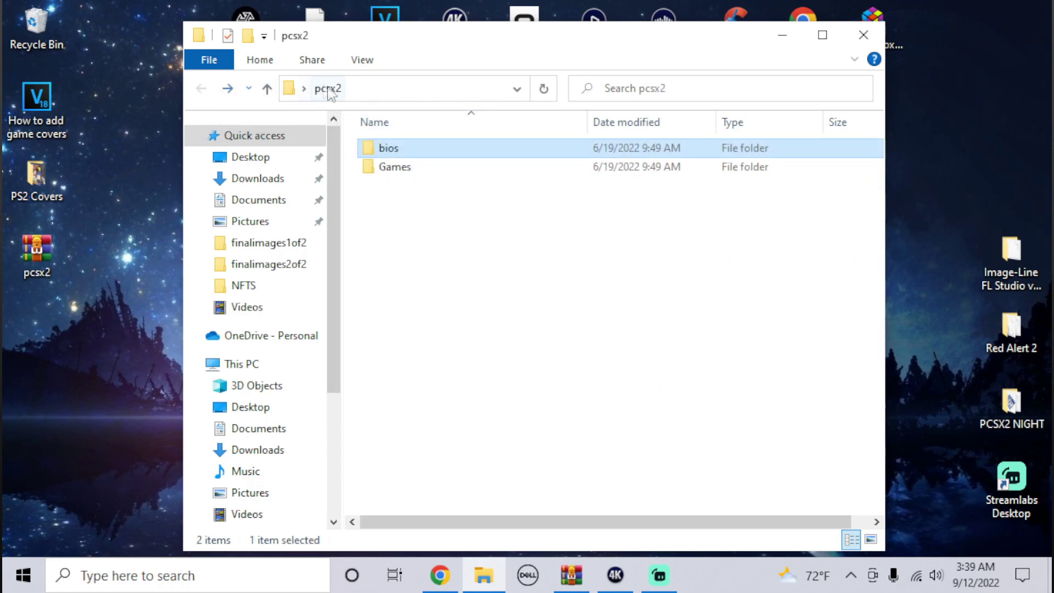
- Copy the bios folder from pcsx2 to the USB20FD (D:) drive, replacing the files with the same names
drag(333, 326, 337, 463)
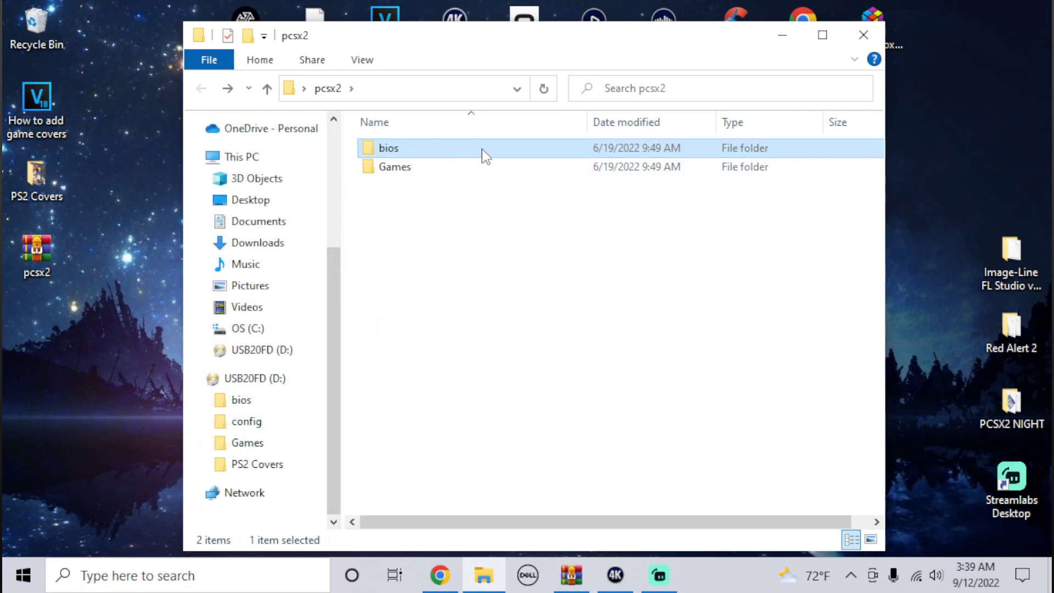
drag(506, 153, 268, 382)
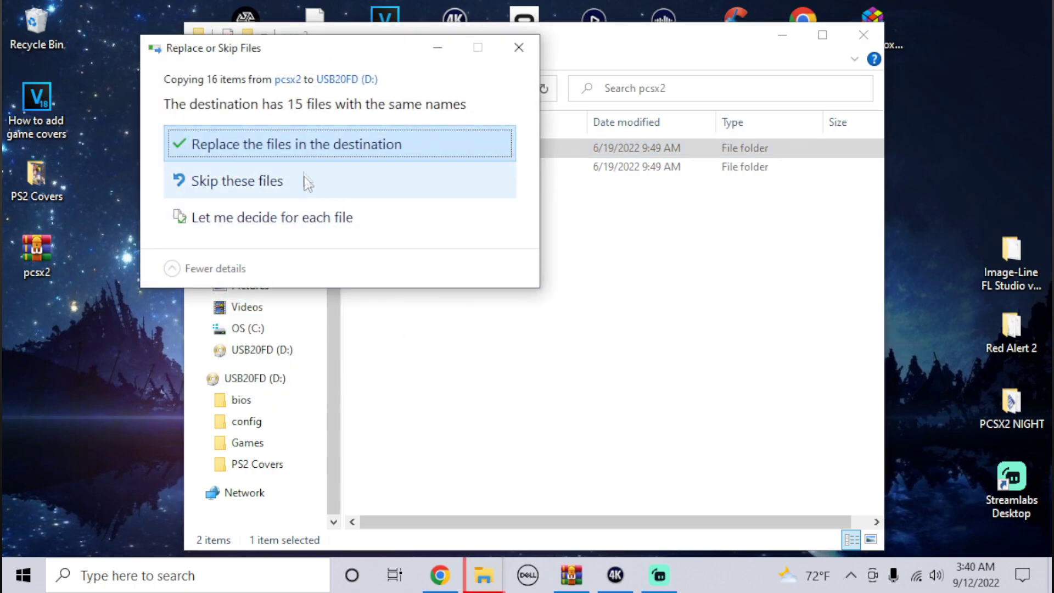
click(323, 147)
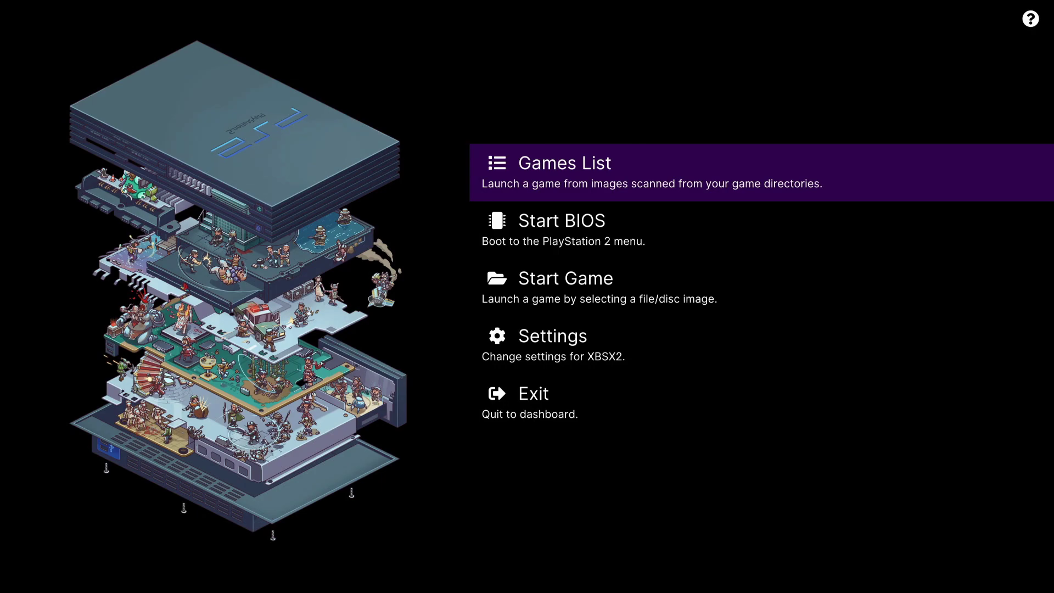
- Switch to XBSX2 on the console and open its Directory Settings
key(Down)
key(Down)
key(Down)
key(Return)
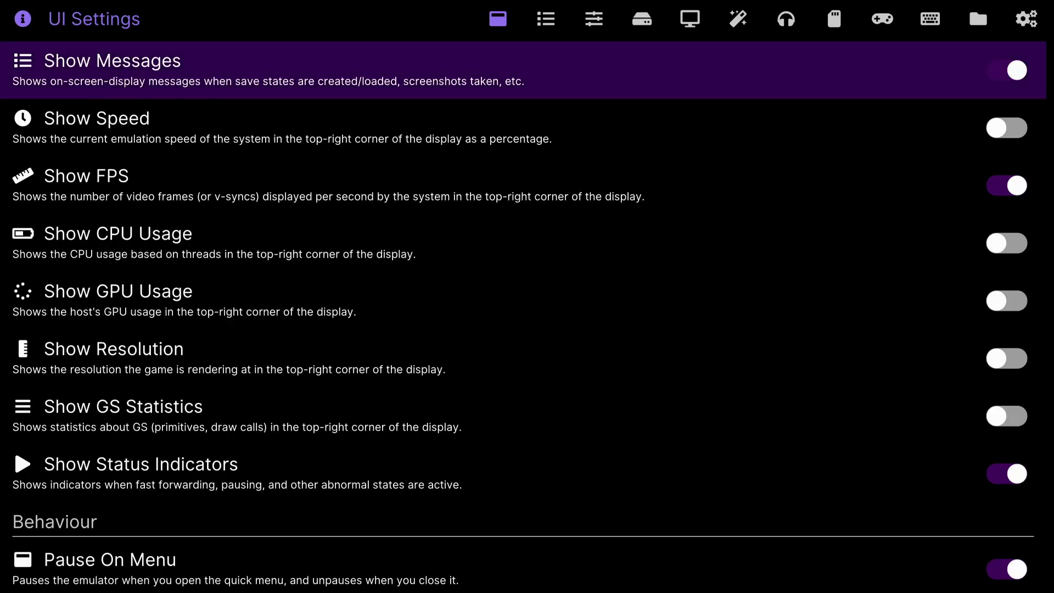
key(Left)
key(Left)
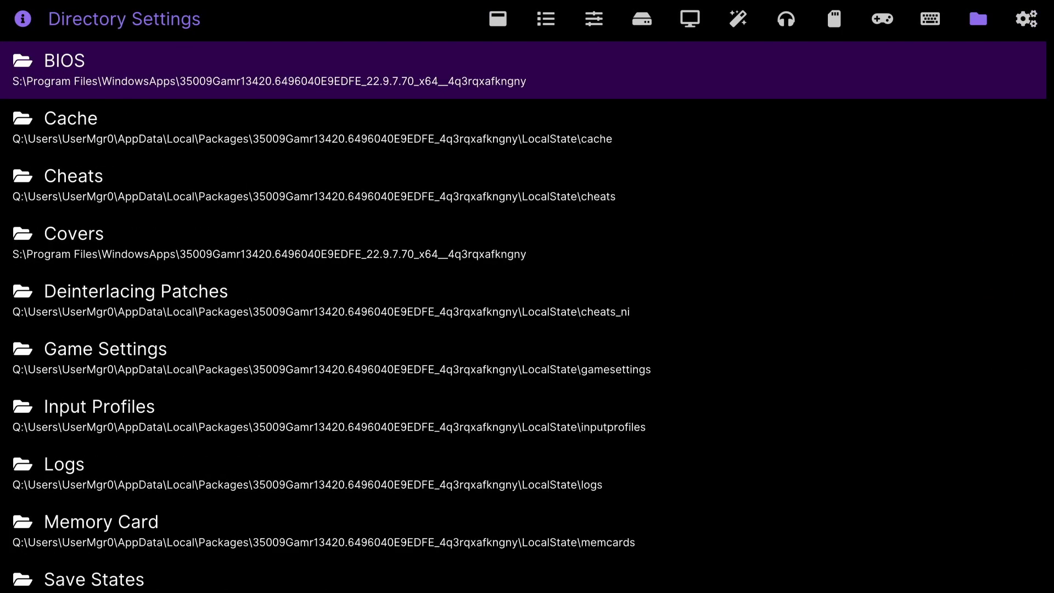
- Open the folder chooser for the BIOS directory and go up through the parent directories to the list of drives
key(Return)
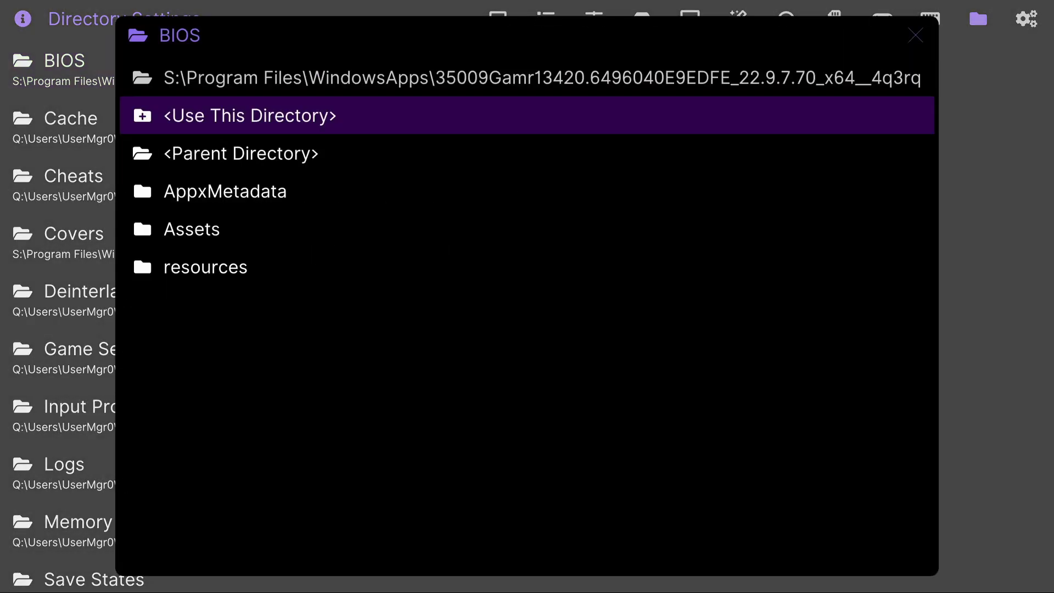
key(Down)
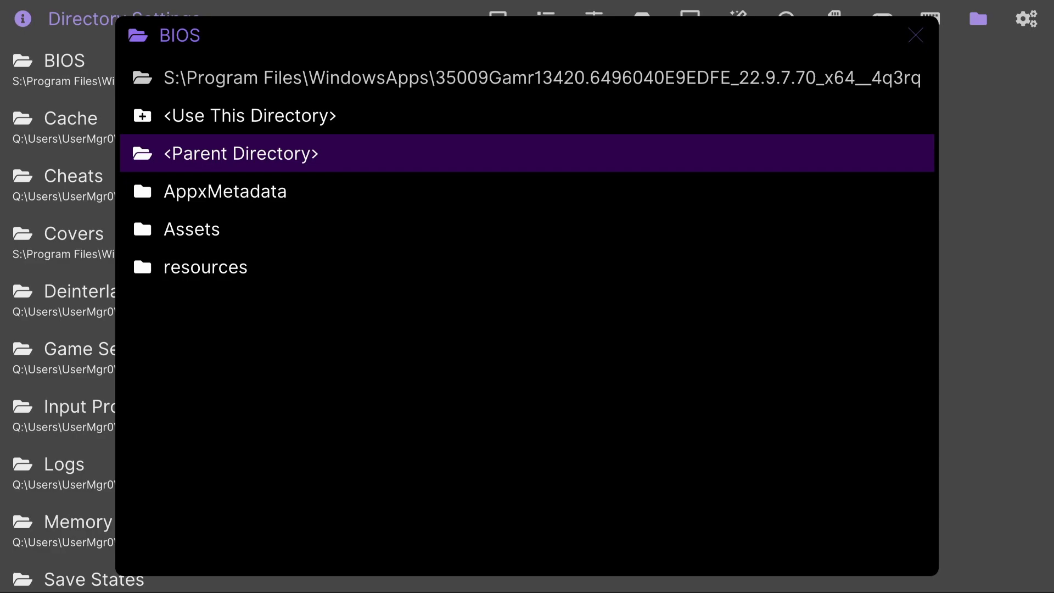
key(Return)
key(Return)
key(Return)
key(Return)
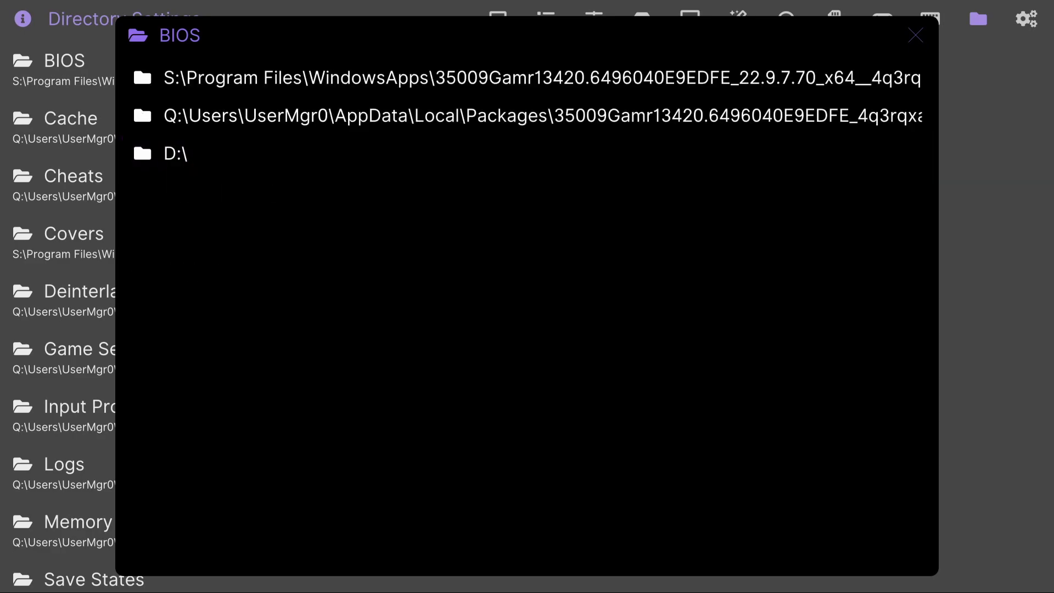
- Open the D:\ drive as the location for the BIOS directory
key(Down)
key(Down)
key(Down)
key(Up)
key(Up)
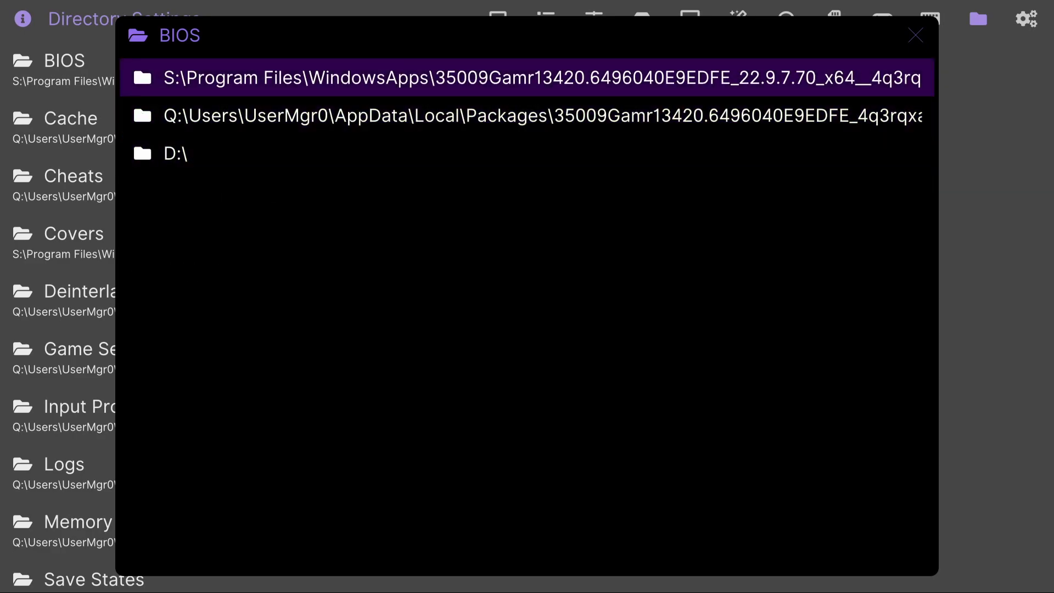
key(Down)
key(Up)
key(Down)
key(Down)
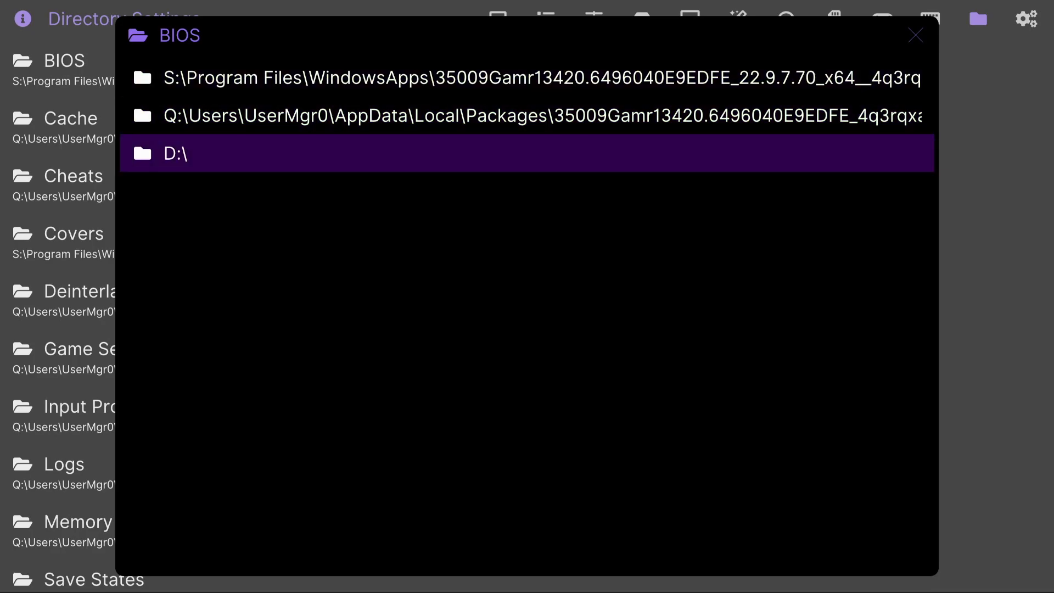
key(Return)
- Set the BIOS directory to the bios folder on the D: drive
key(Down)
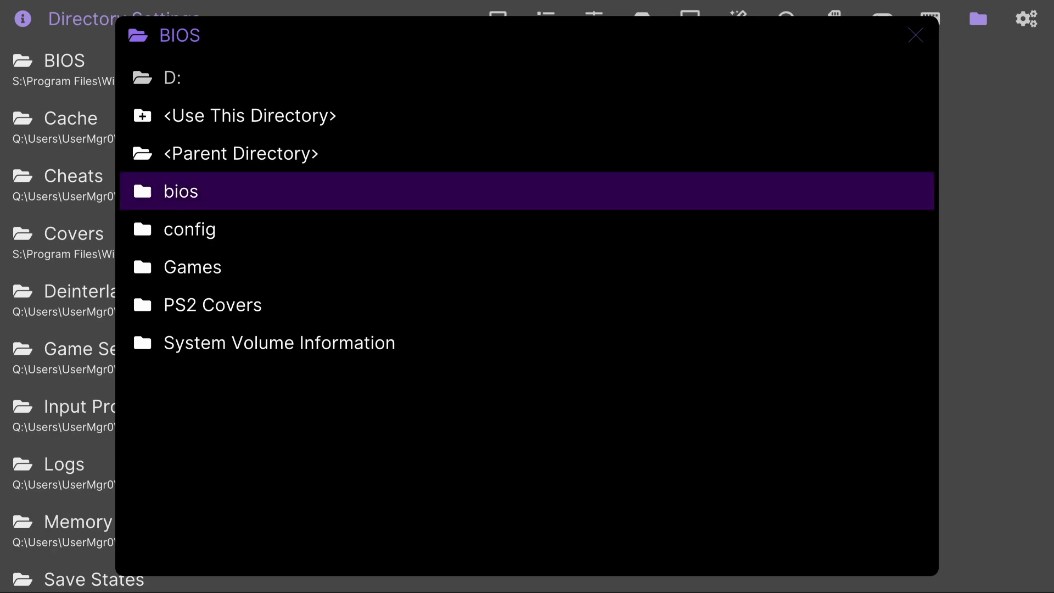
key(Down)
key(Up)
key(Return)
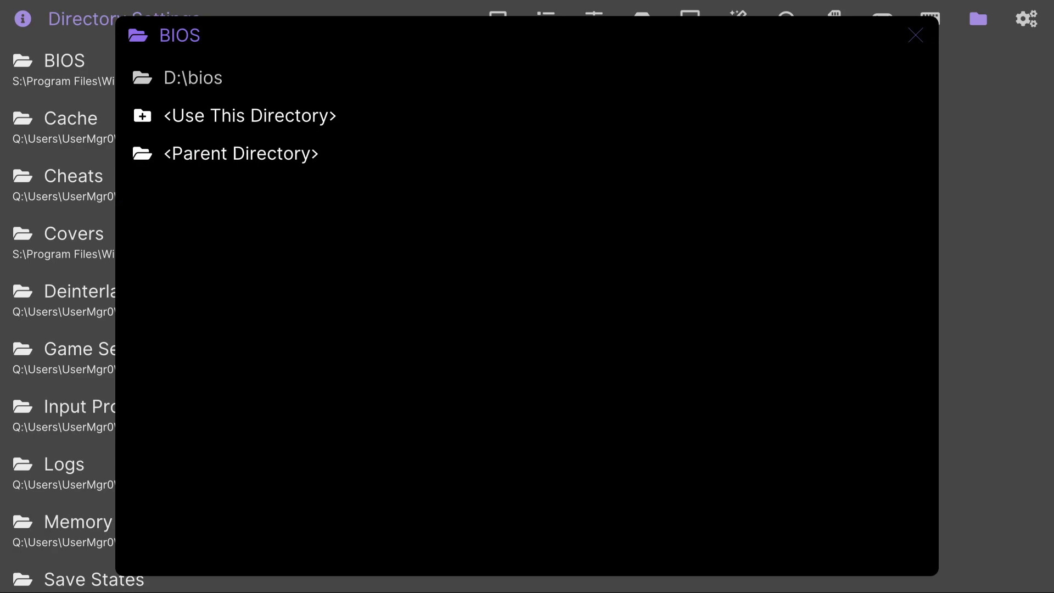
key(Down)
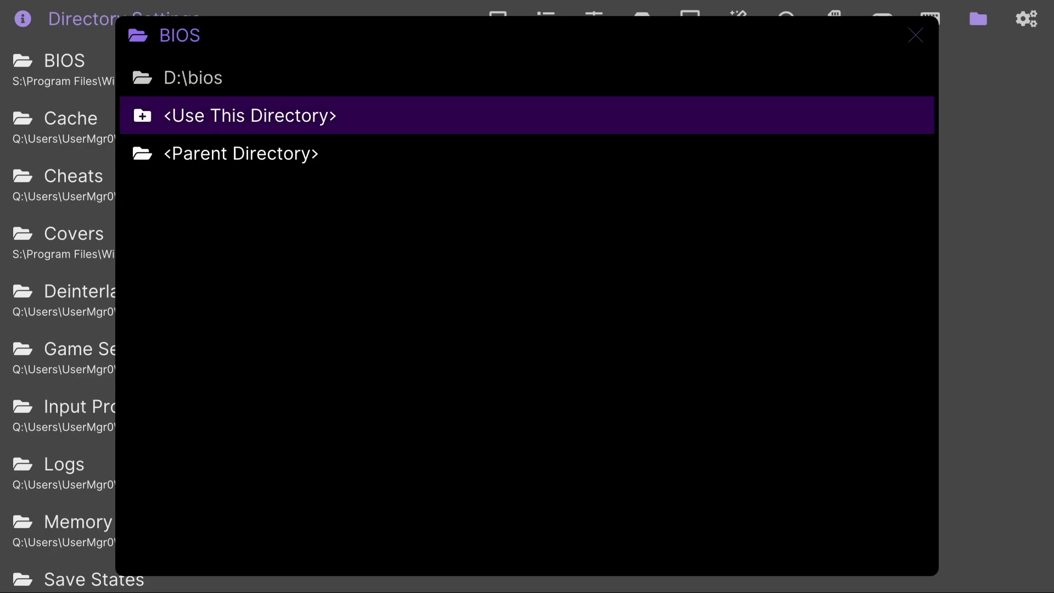
key(Return)
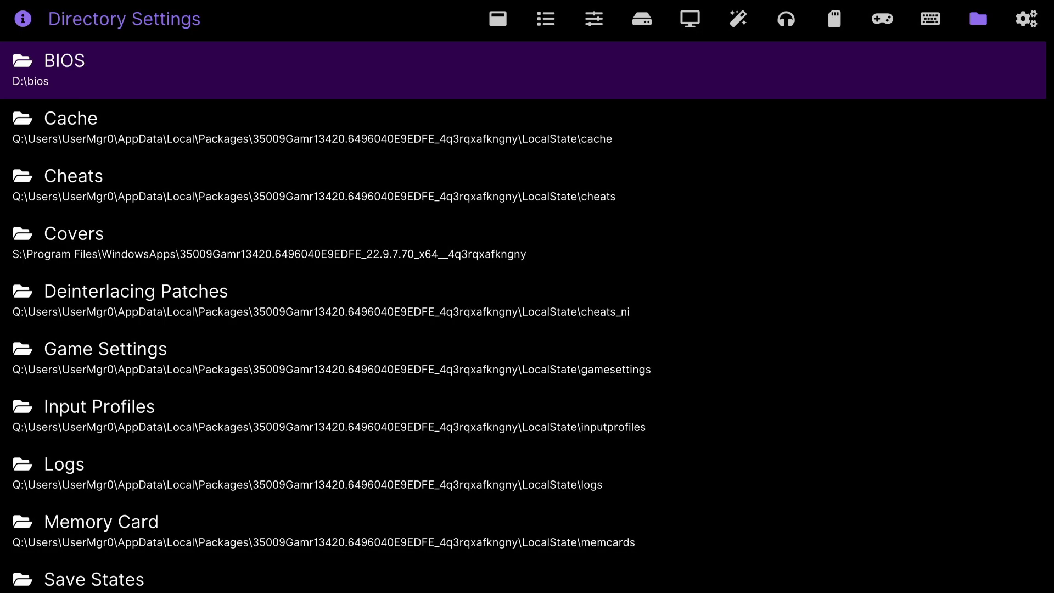
- Go to Games List Settings and start adding a search directory
key(Page_Down)
key(Page_Down)
key(Page_Down)
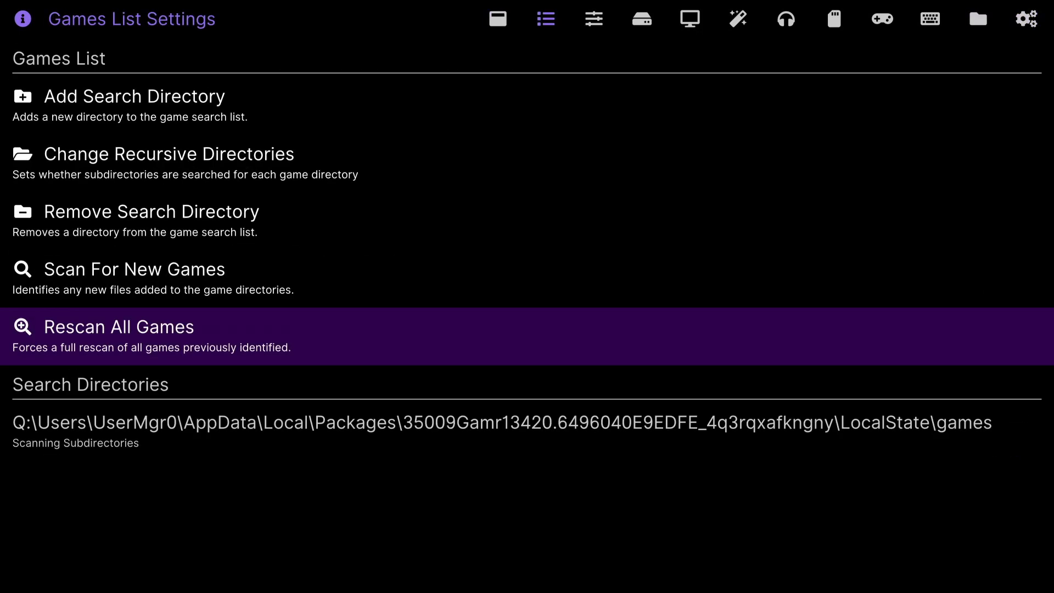
key(Up)
key(Up)
key(Up)
key(Up)
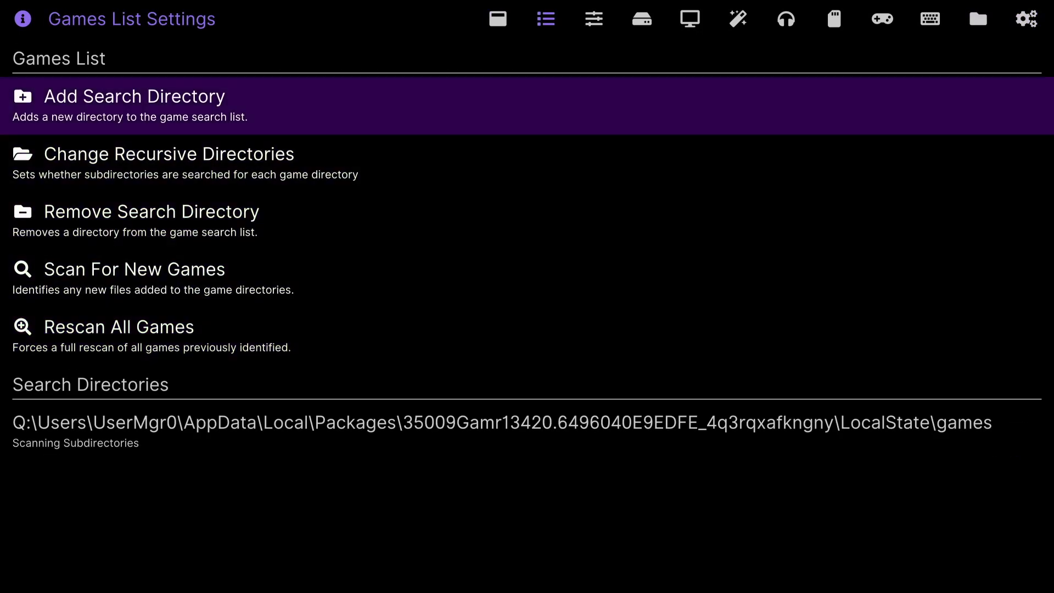
key(Return)
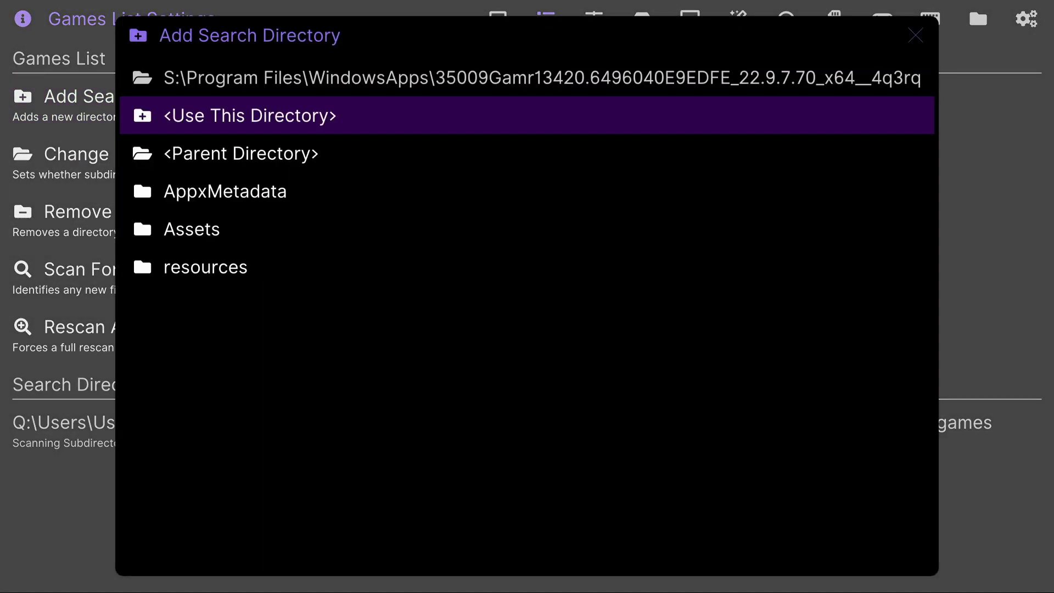
- Go up from the WindowsApps package folder to the drive list and open the D:\ drive for the game search directory
key(Down)
key(Return)
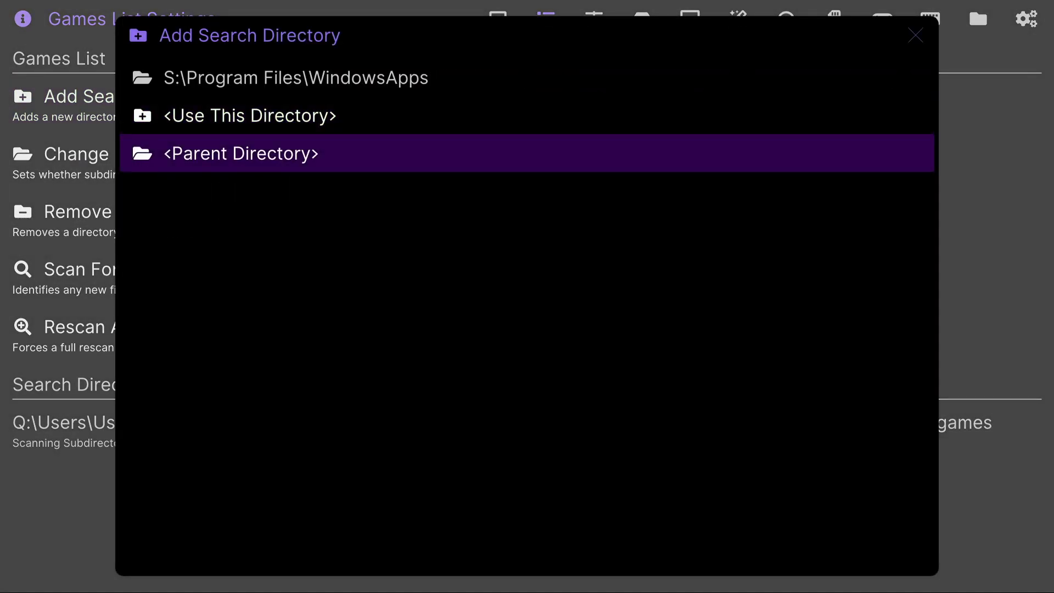
key(Return)
key(Return)
key(Down)
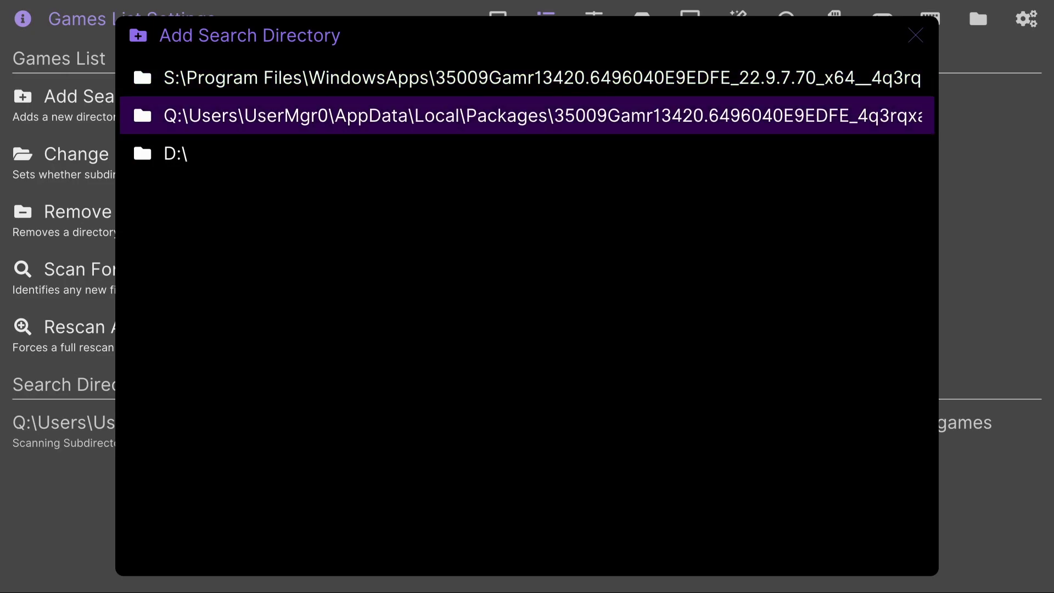
key(Down)
key(Return)
- Add the D:\Games folder to the game search directories
key(Down)
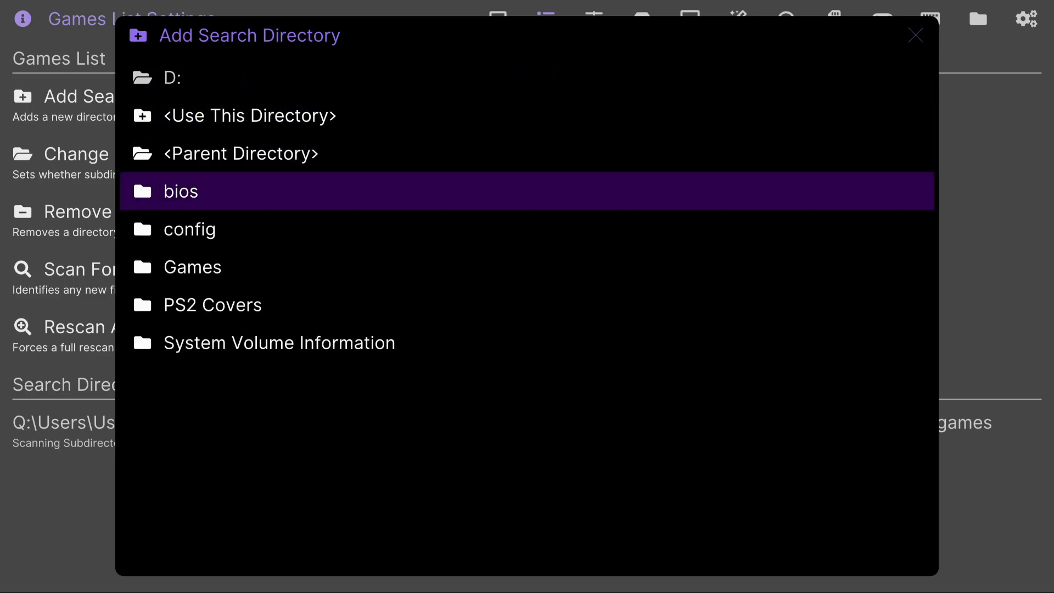
key(Down)
key(Down)
key(Return)
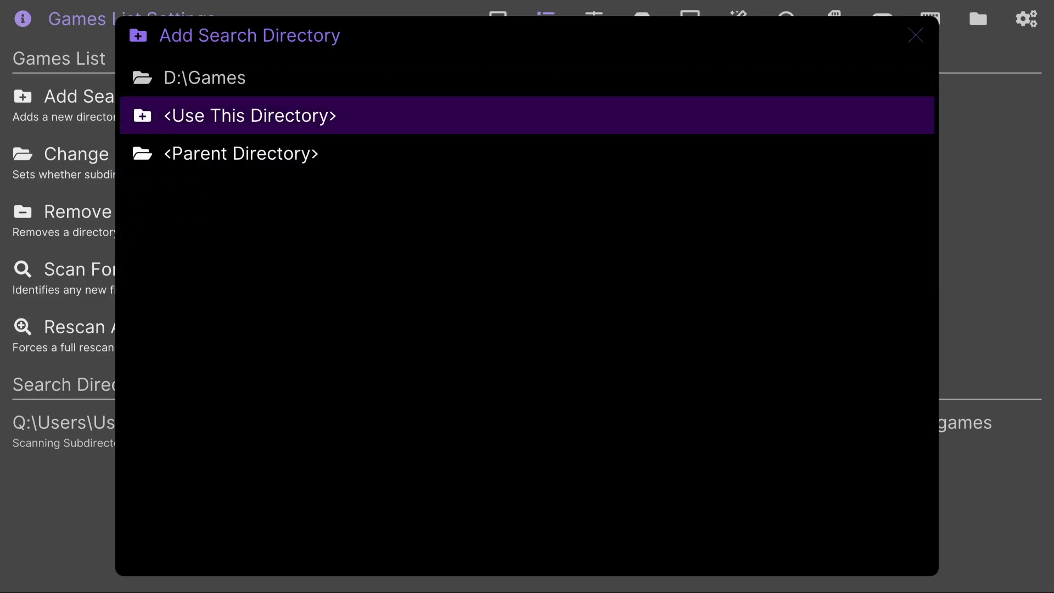
key(Return)
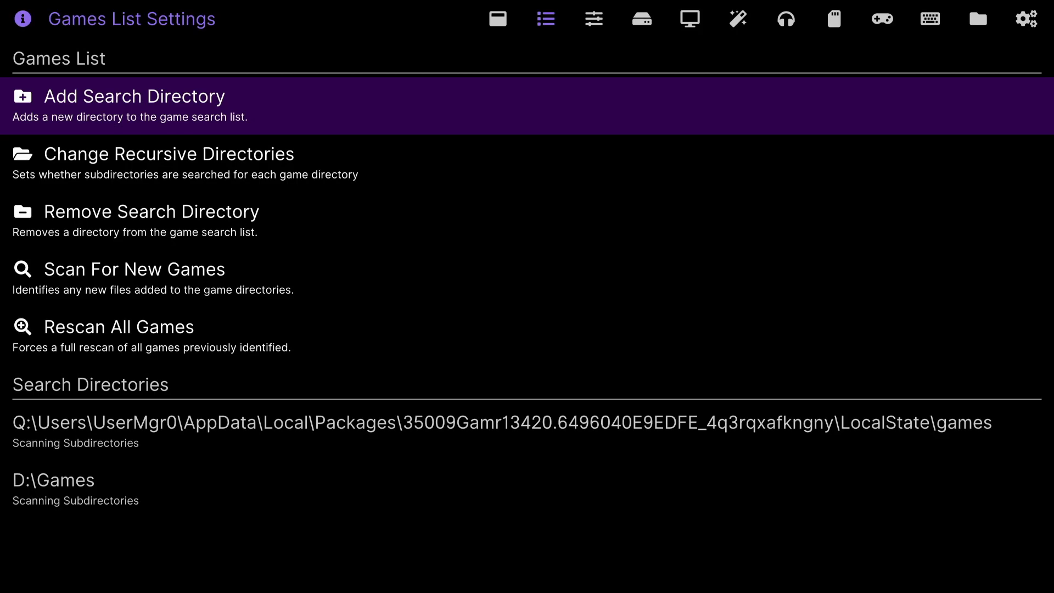
- Leave the settings, open the Games List and launch Dragon Ball Z - Budokai Tenkaichi 2
key(Escape)
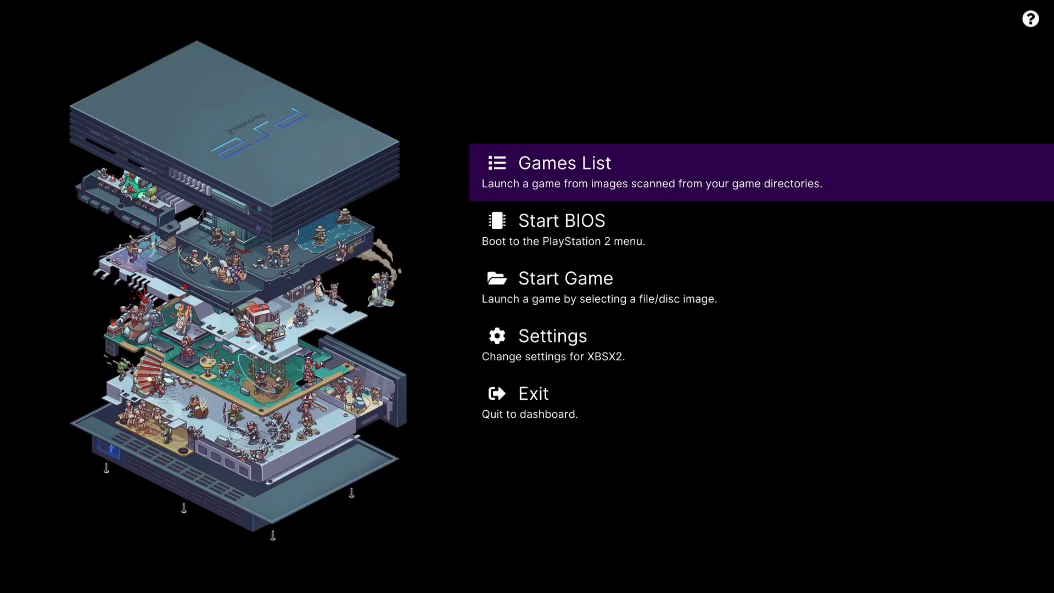
key(Return)
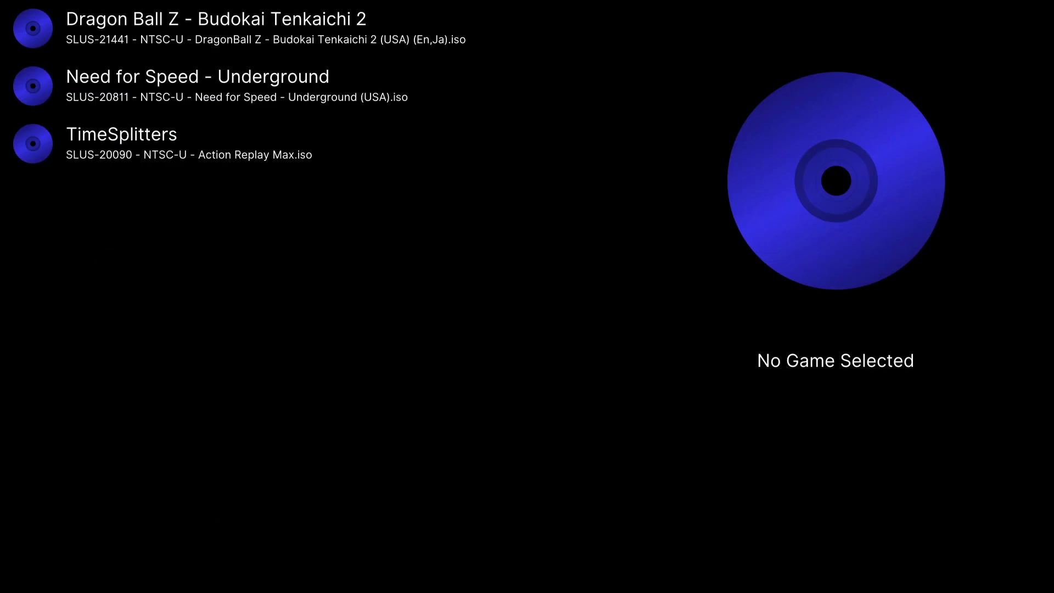
key(Down)
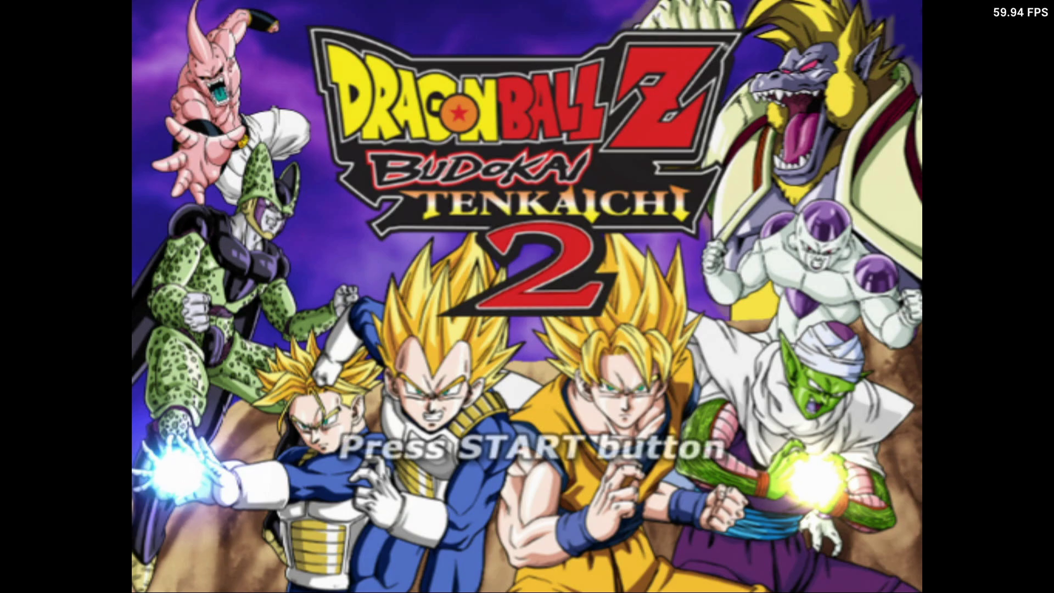
key(Return)
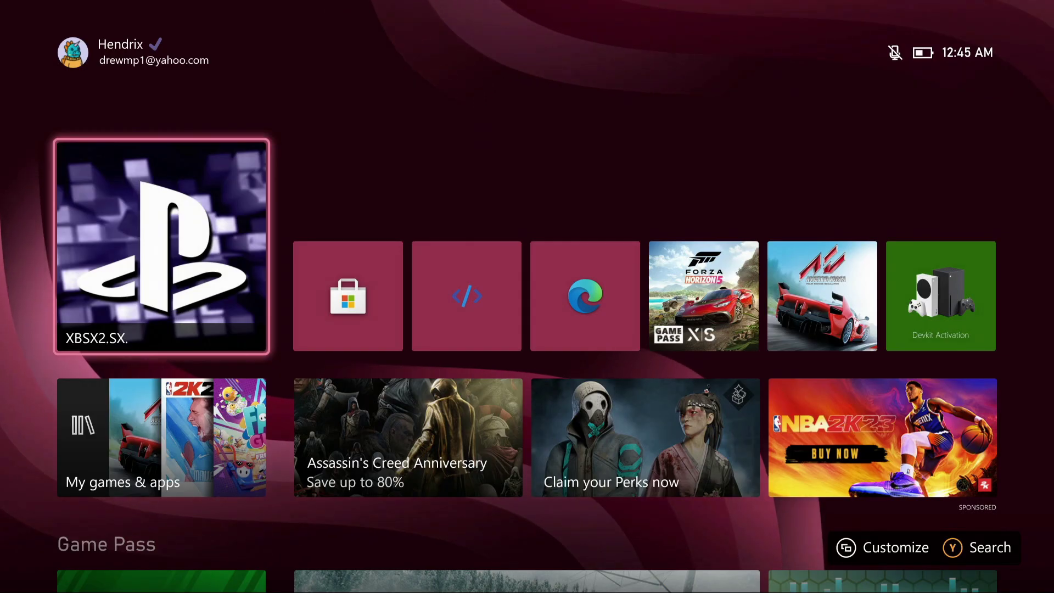